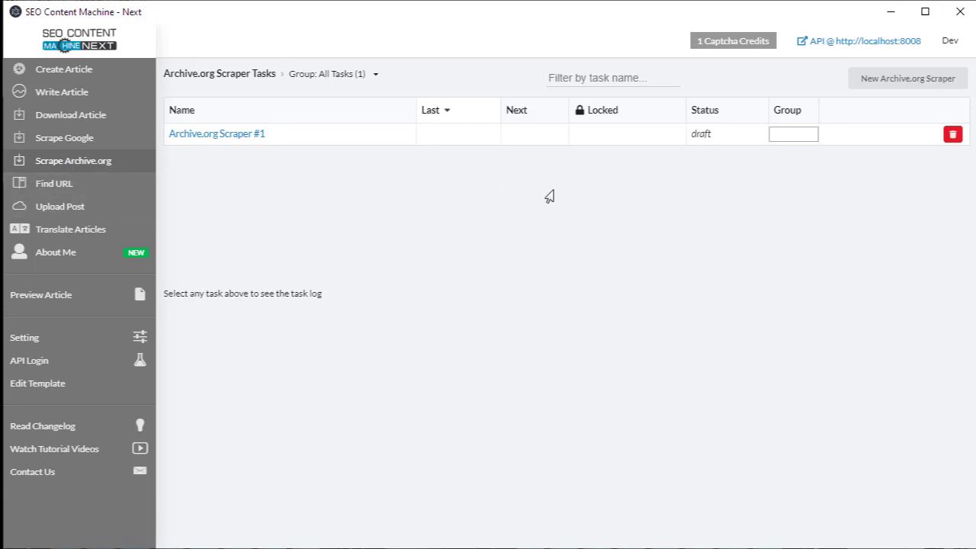
Create a new Archive.org scraper task and enter flightcontrols.org as the domain
{"action": "left_click", "coordinate": [907, 90]}
{"action": "left_click", "coordinate": [446, 142]}
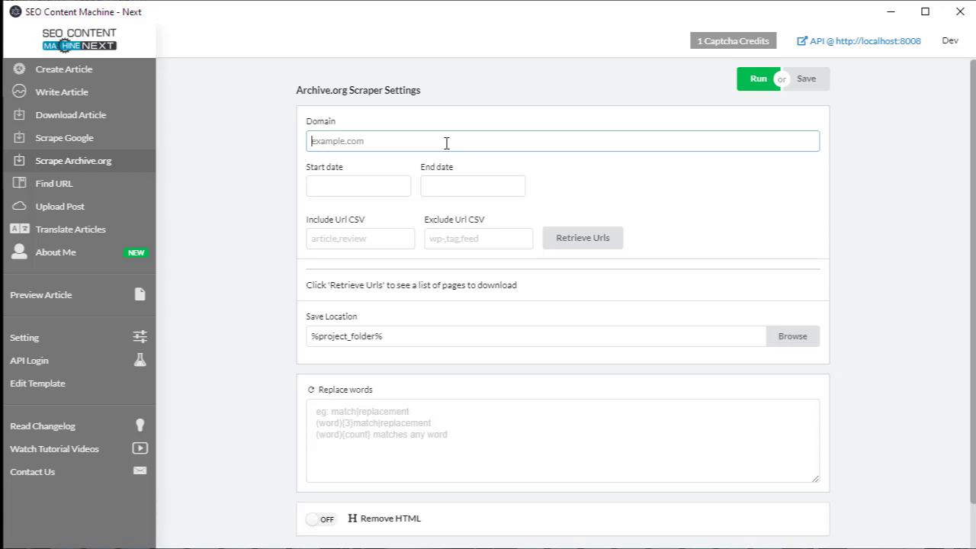
{"action": "type", "text": "flightcontrols.org"}
Retrieve the archived flightcontrols.org URLs (1483) and scroll through the returned list
{"action": "left_click", "coordinate": [584, 238]}
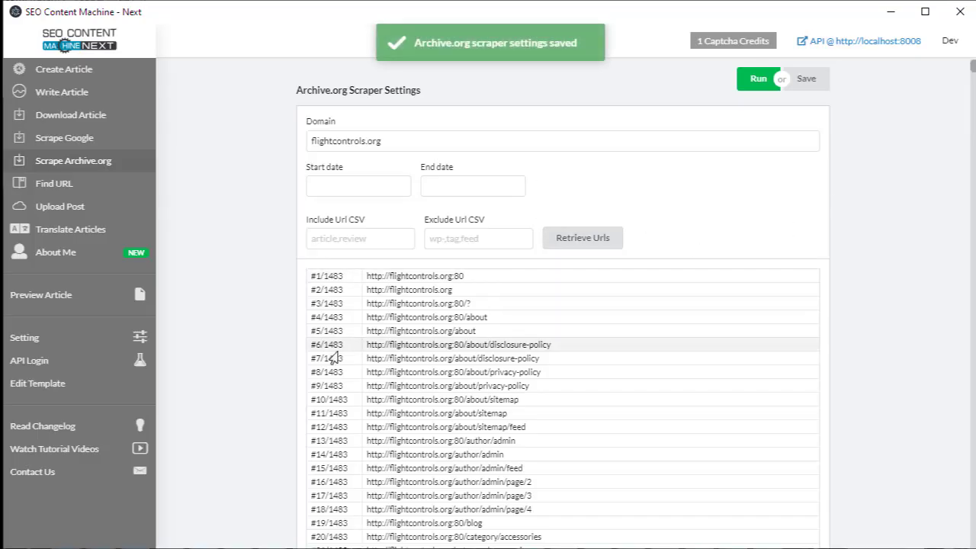
{"action": "scroll", "coordinate": [233, 354], "scroll_direction": "down", "scroll_amount": 3}
{"action": "scroll", "coordinate": [596, 330], "scroll_direction": "down", "scroll_amount": 20}
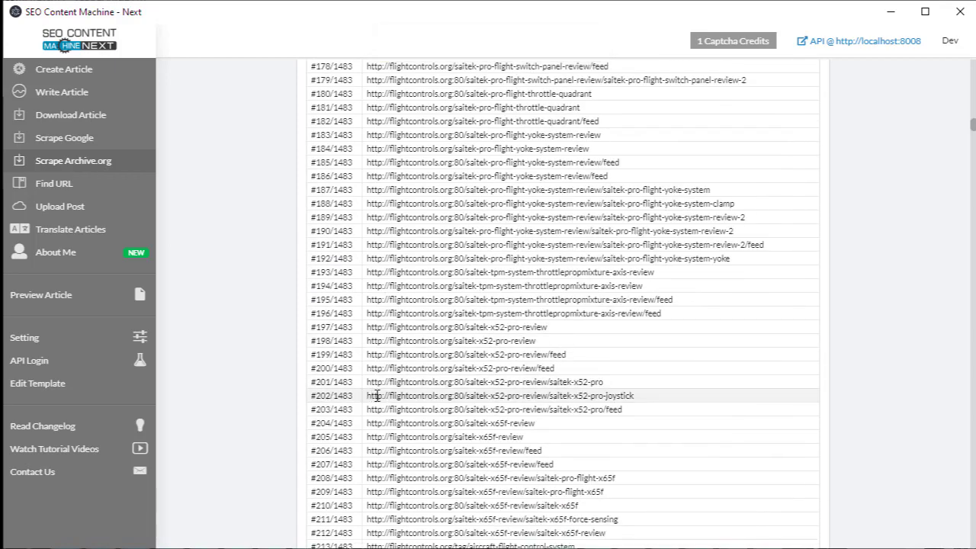
{"action": "scroll", "coordinate": [627, 458], "scroll_direction": "down", "scroll_amount": 20}
{"action": "scroll", "coordinate": [631, 454], "scroll_direction": "down", "scroll_amount": 20}
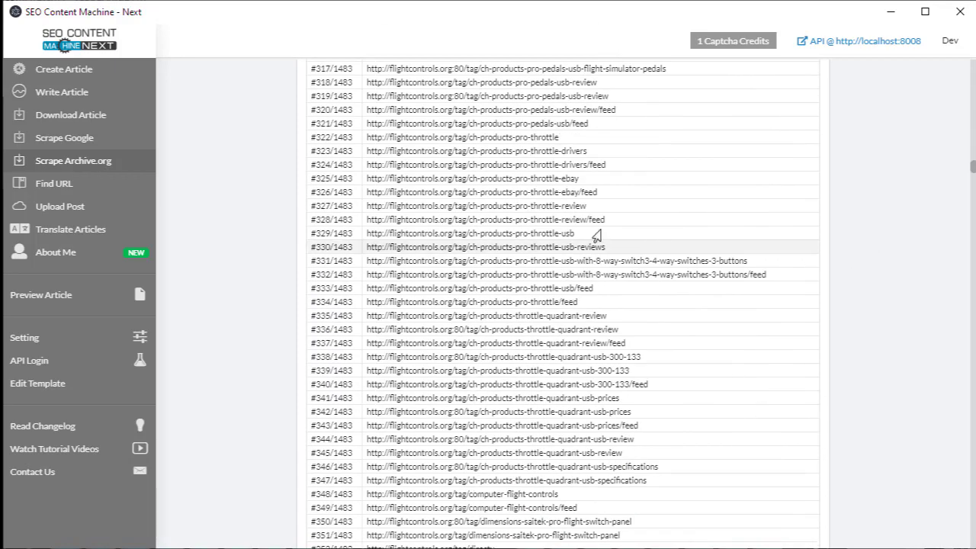
{"action": "scroll", "coordinate": [475, 346], "scroll_direction": "down", "scroll_amount": 20}
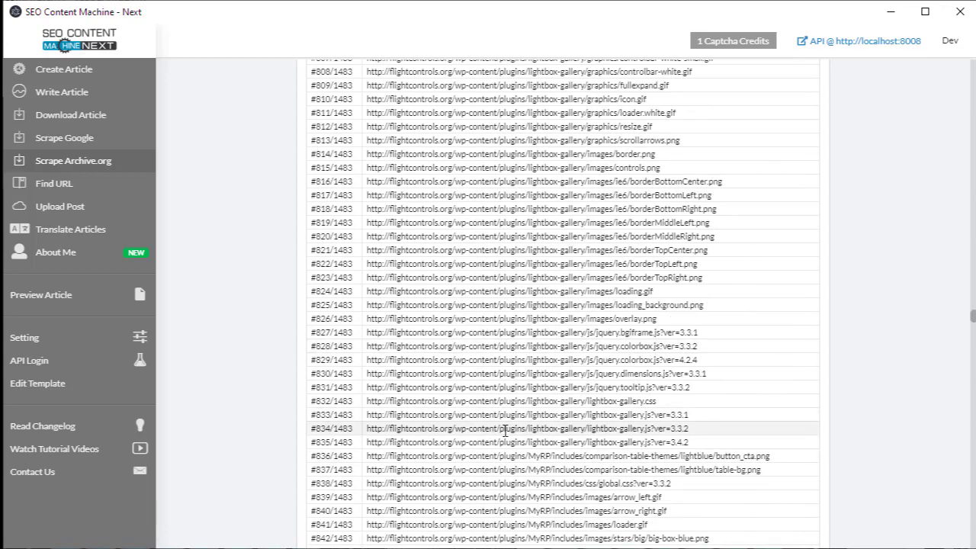
{"action": "scroll", "coordinate": [526, 430], "scroll_direction": "down", "scroll_amount": 13}
{"action": "scroll", "coordinate": [539, 425], "scroll_direction": "down", "scroll_amount": 20}
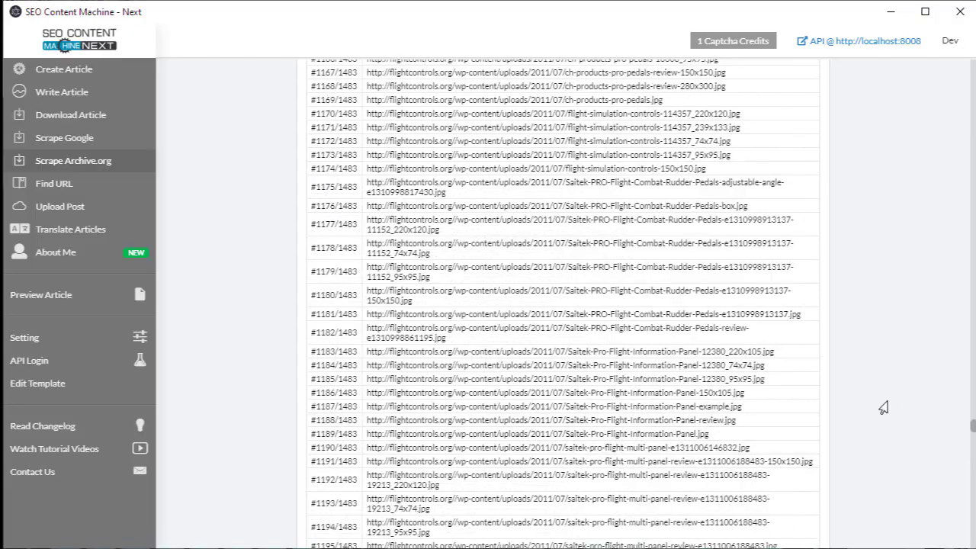
{"action": "scroll", "coordinate": [882, 404], "scroll_direction": "up", "scroll_amount": 20}
{"action": "scroll", "coordinate": [882, 403], "scroll_direction": "up", "scroll_amount": 20}
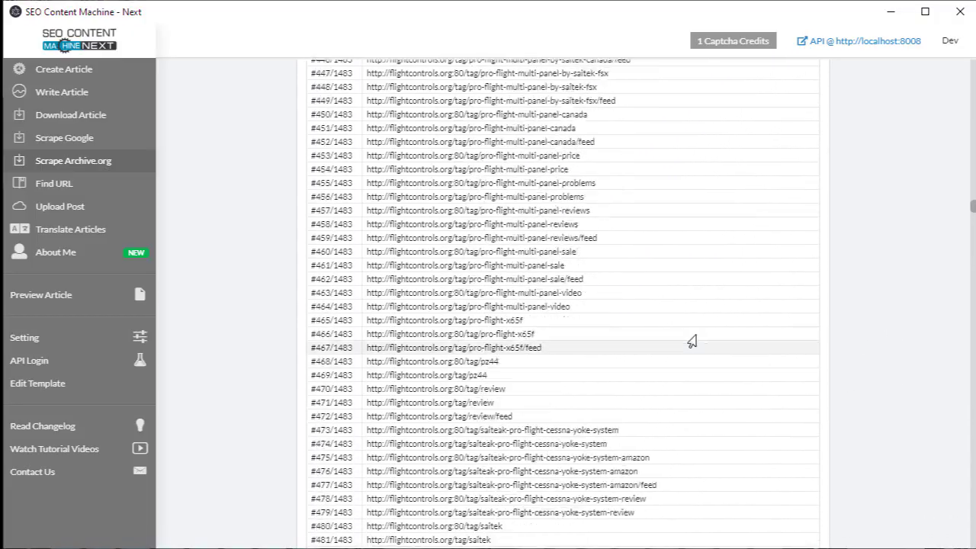
{"action": "scroll", "coordinate": [473, 406], "scroll_direction": "down", "scroll_amount": 3}
{"action": "scroll", "coordinate": [474, 406], "scroll_direction": "up", "scroll_amount": 20}
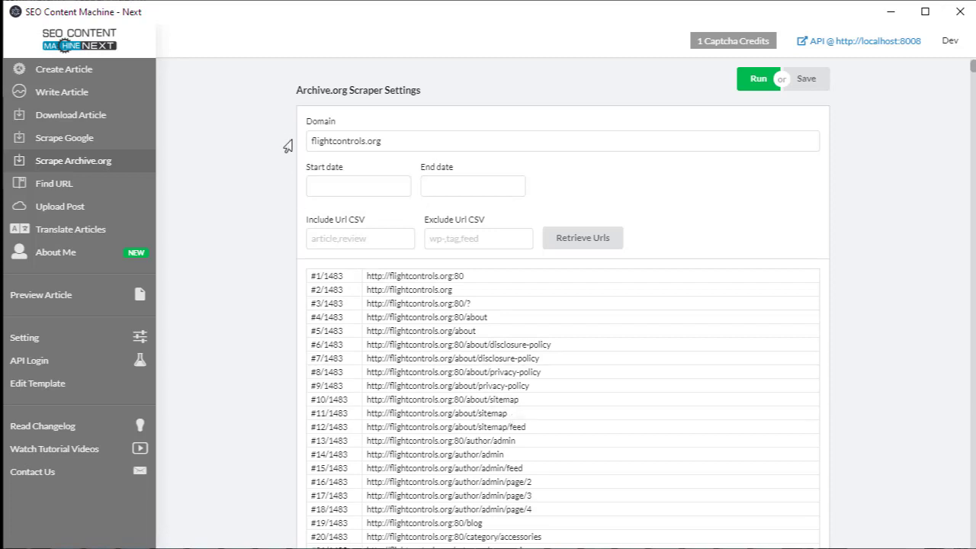
Set the scraper's start date to January 1, 2015
{"action": "left_click", "coordinate": [349, 192]}
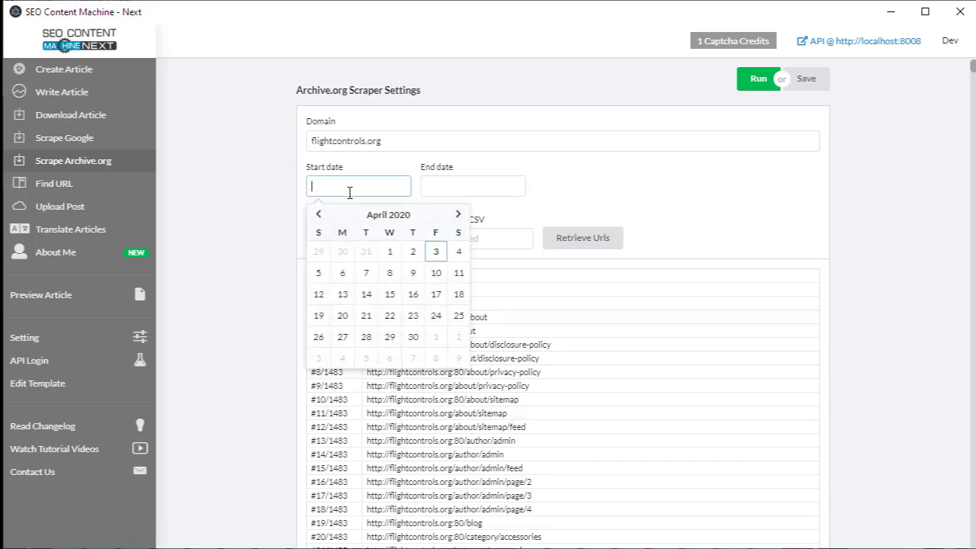
{"action": "left_click", "coordinate": [317, 215]}
{"action": "left_click", "coordinate": [317, 216]}
{"action": "left_click", "coordinate": [318, 216]}
{"action": "left_click", "coordinate": [317, 216]}
{"action": "left_click", "coordinate": [317, 215]}
{"action": "left_click", "coordinate": [317, 216]}
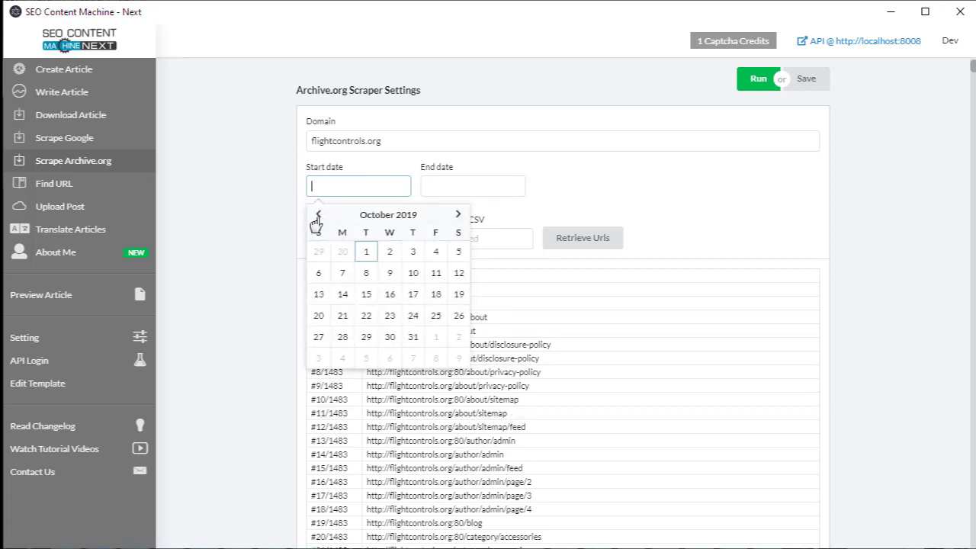
{"action": "left_click", "coordinate": [384, 217]}
{"action": "left_click", "coordinate": [369, 215]}
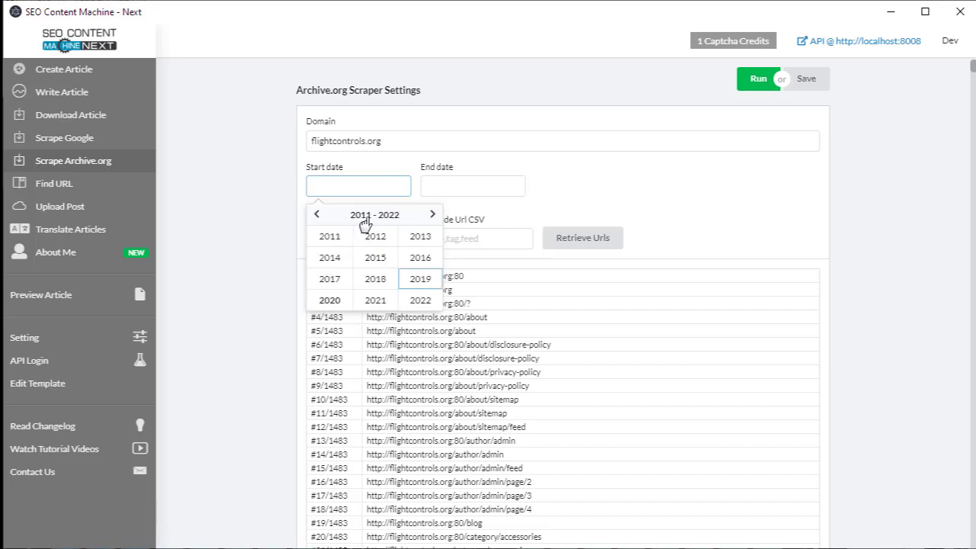
{"action": "left_click", "coordinate": [374, 259]}
{"action": "left_click", "coordinate": [328, 239]}
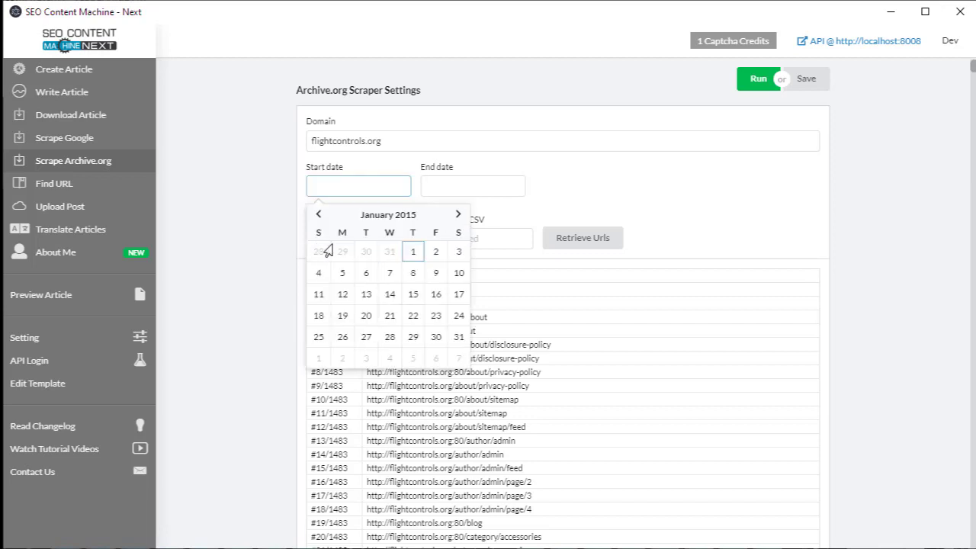
{"action": "left_click", "coordinate": [411, 253]}
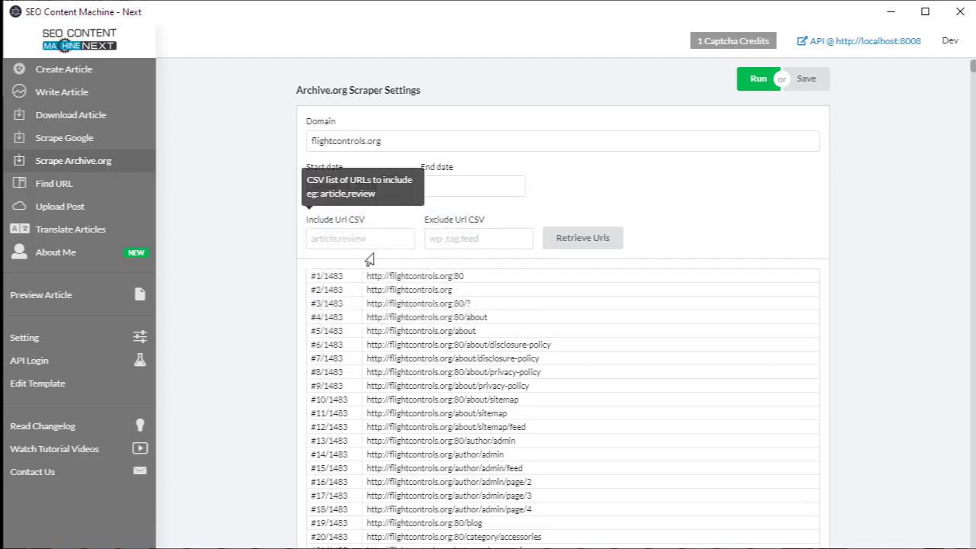
Set the end date to December 31, 2015 and retrieve the URLs again
{"action": "left_click", "coordinate": [445, 184]}
{"action": "left_click", "coordinate": [482, 215]}
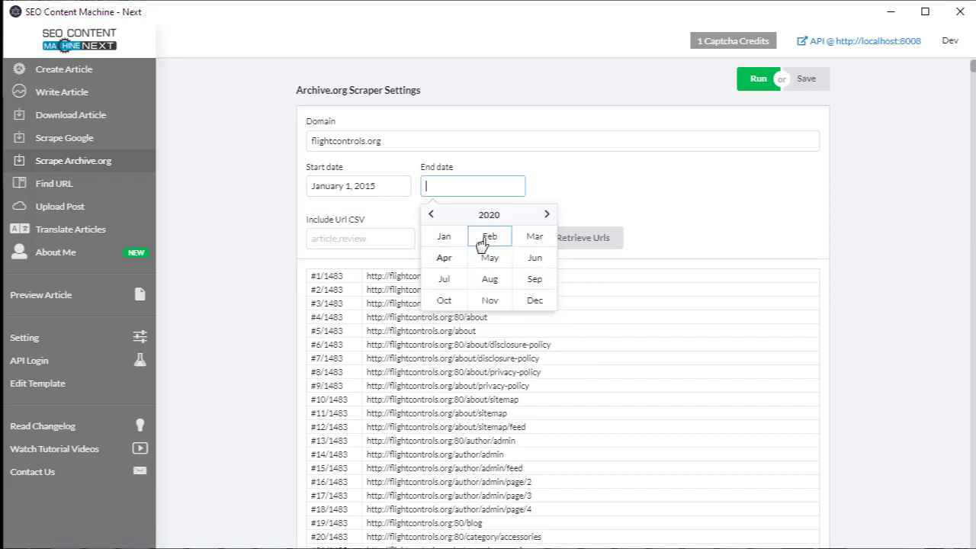
{"action": "left_click", "coordinate": [477, 216]}
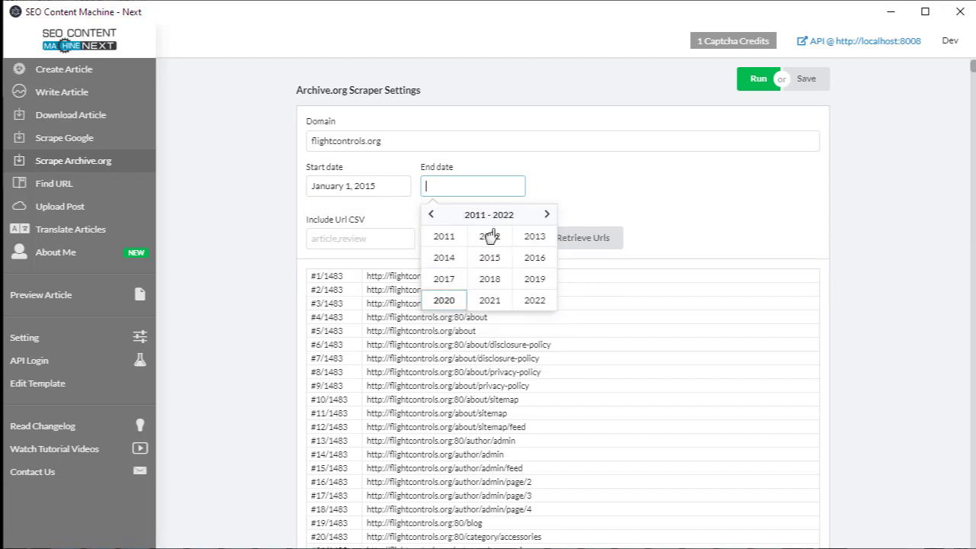
{"action": "left_click", "coordinate": [490, 256]}
{"action": "left_click", "coordinate": [532, 302]}
{"action": "left_click", "coordinate": [529, 335]}
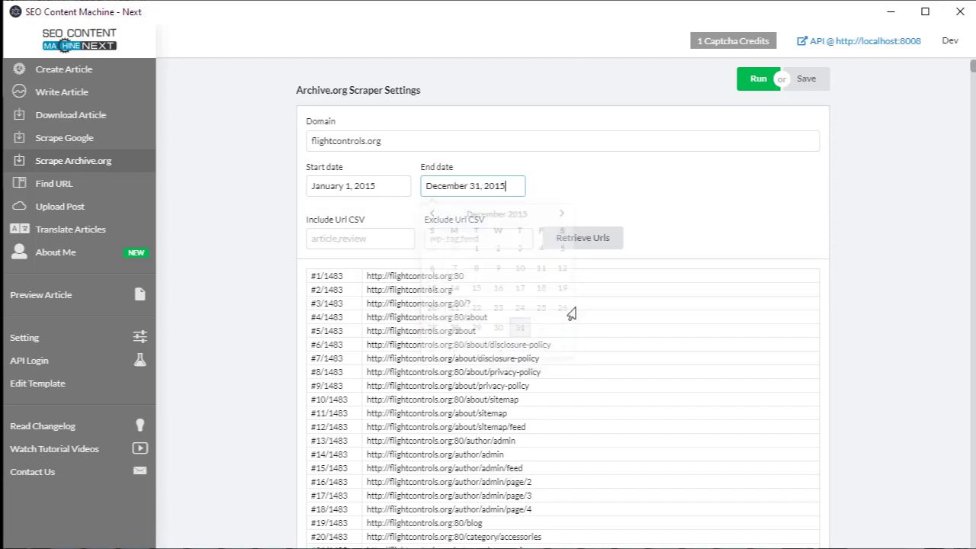
{"action": "left_click", "coordinate": [587, 239]}
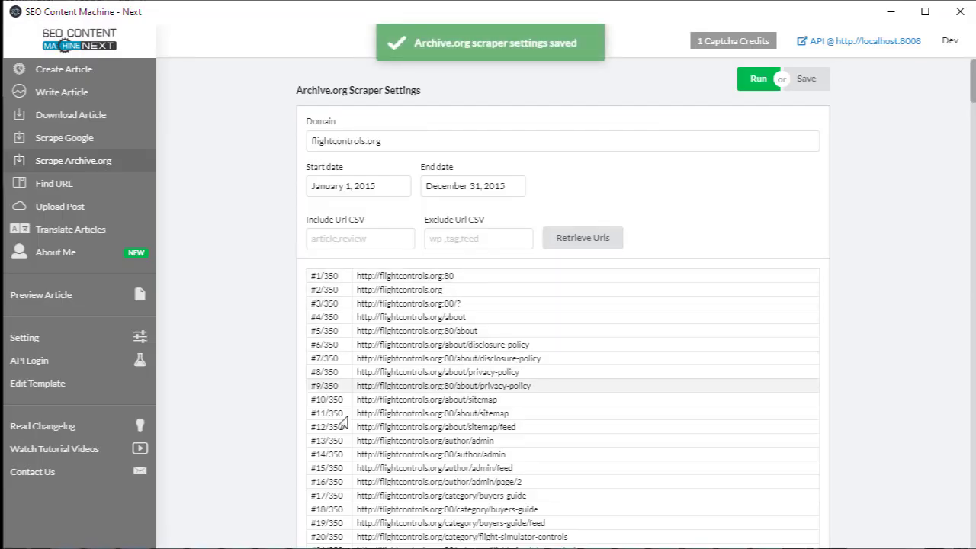
Scroll through the 350 retrieved 2015 URLs and back to the top
{"action": "scroll", "coordinate": [540, 347], "scroll_direction": "down", "scroll_amount": 20}
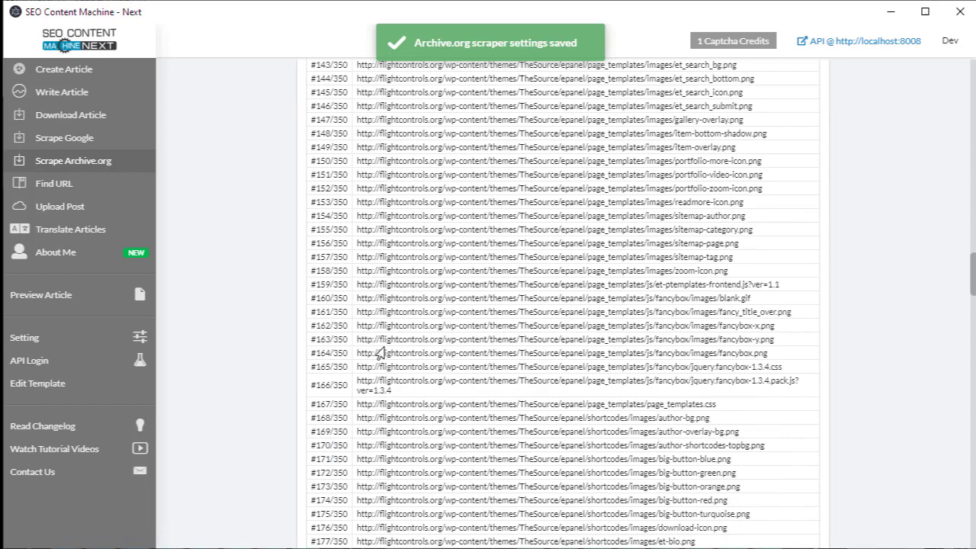
{"action": "scroll", "coordinate": [541, 347], "scroll_direction": "down", "scroll_amount": 20}
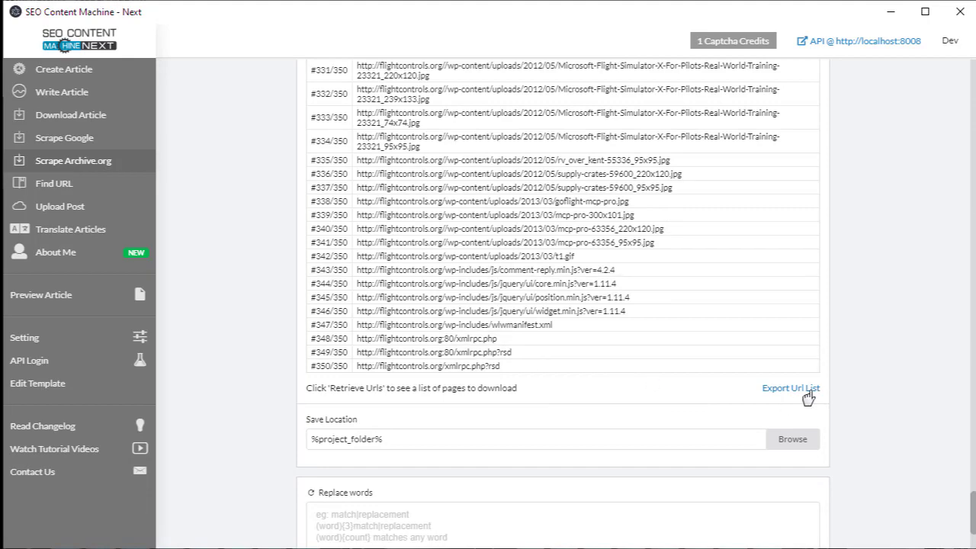
{"action": "scroll", "coordinate": [558, 340], "scroll_direction": "up", "scroll_amount": 20}
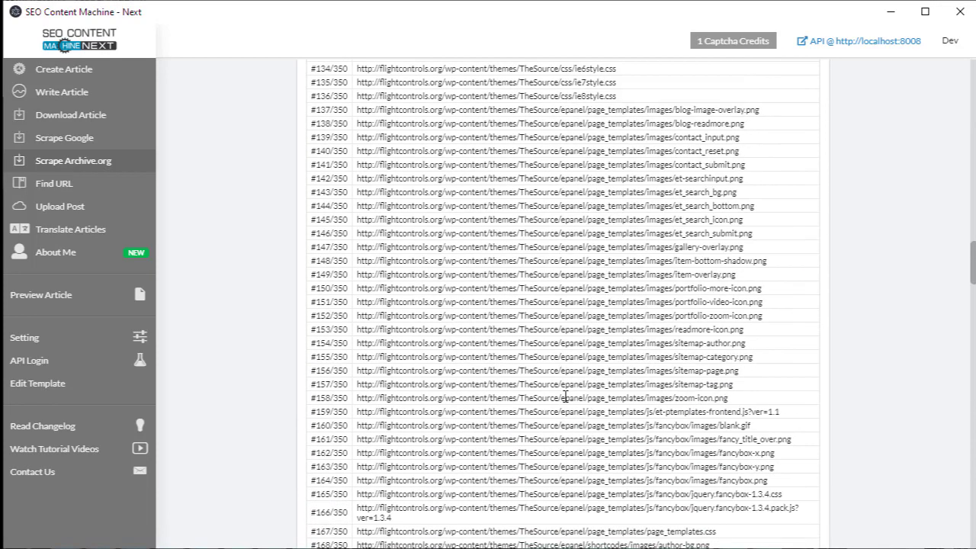
{"action": "scroll", "coordinate": [555, 401], "scroll_direction": "up", "scroll_amount": 5}
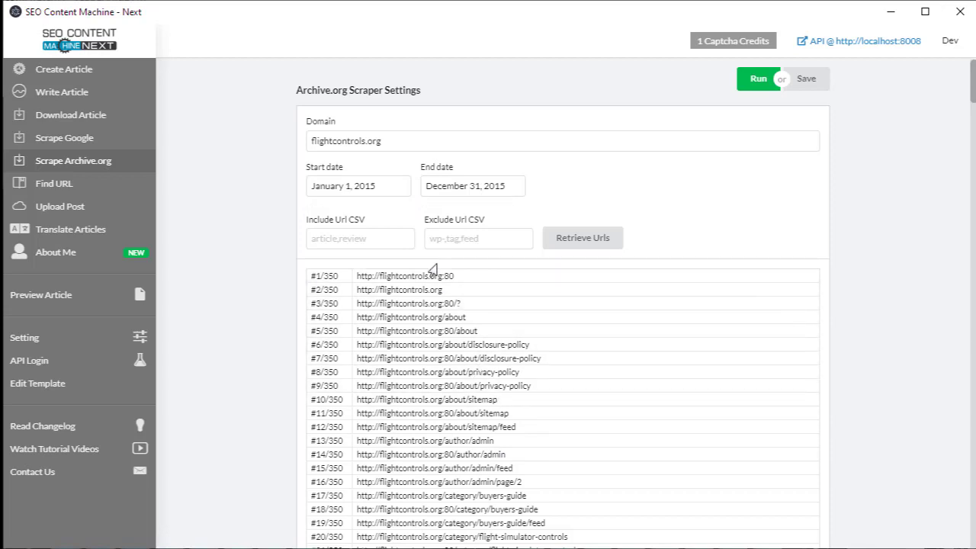
Exclude URLs containing 80 and retrieve the filtered list of 290 URLs
{"action": "left_click", "coordinate": [474, 239]}
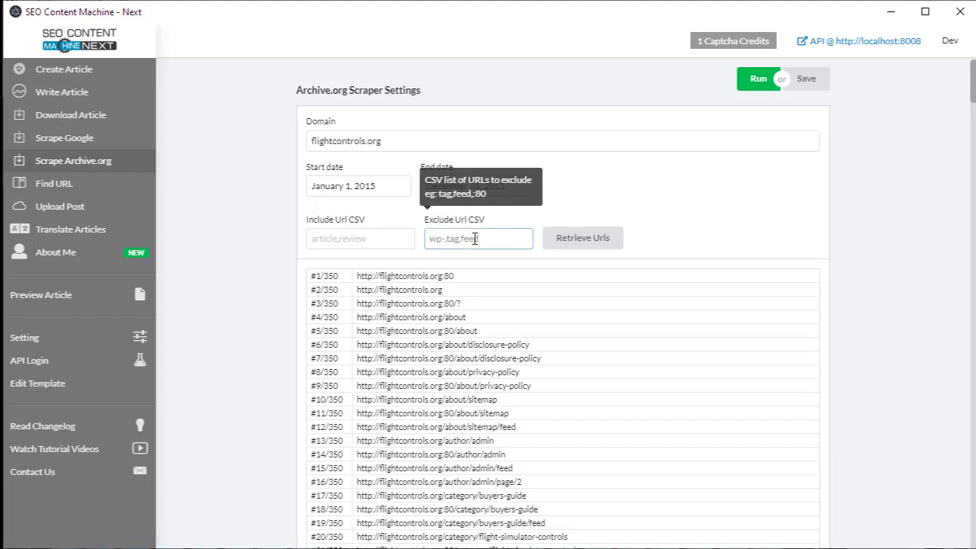
{"action": "type", "text": "80"}
{"action": "left_click", "coordinate": [574, 239]}
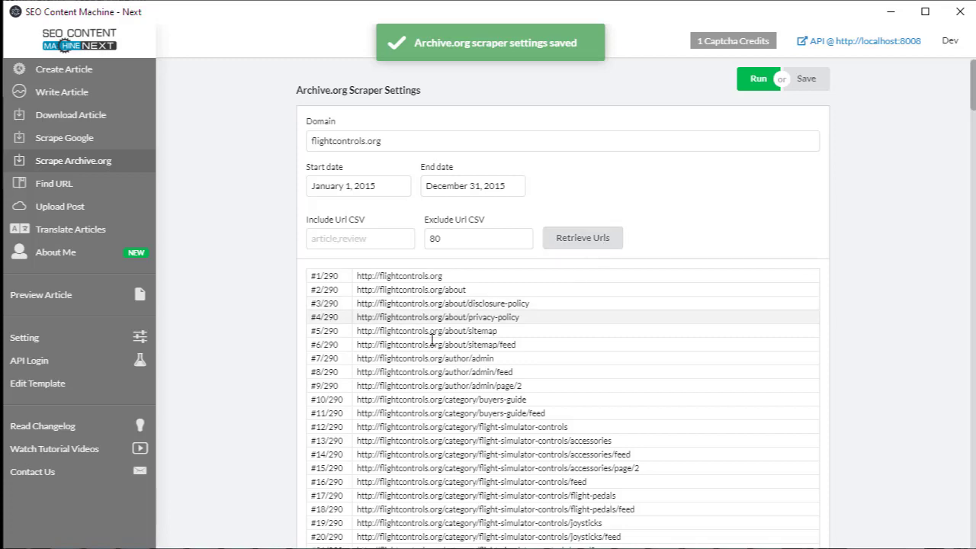
{"action": "scroll", "coordinate": [461, 266], "scroll_direction": "down", "scroll_amount": 5}
{"action": "scroll", "coordinate": [461, 266], "scroll_direction": "up", "scroll_amount": 3}
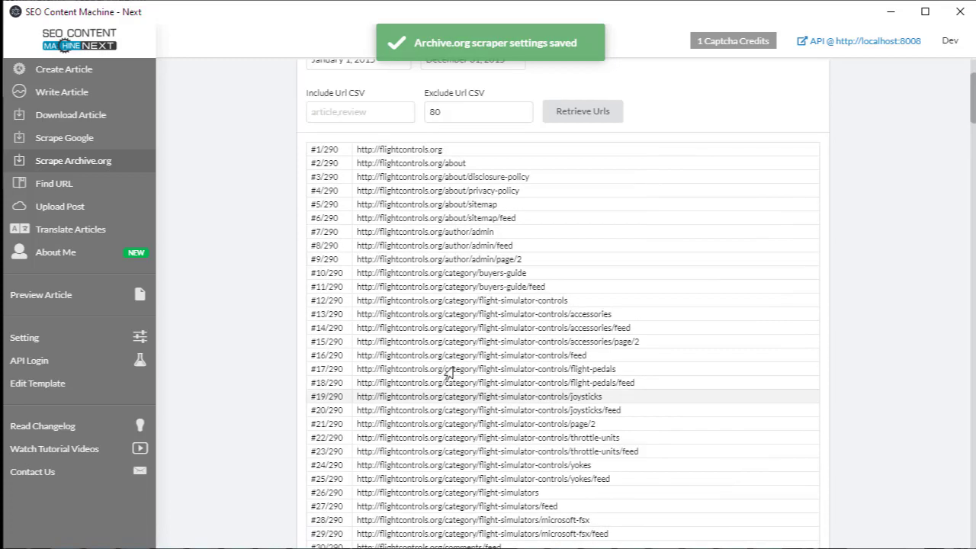
Add 'category' to the exclusions, making '80,category', and retrieve the 269 remaining URLs
{"action": "double_click", "coordinate": [450, 272]}
{"action": "key", "text": "ctrl+c"}
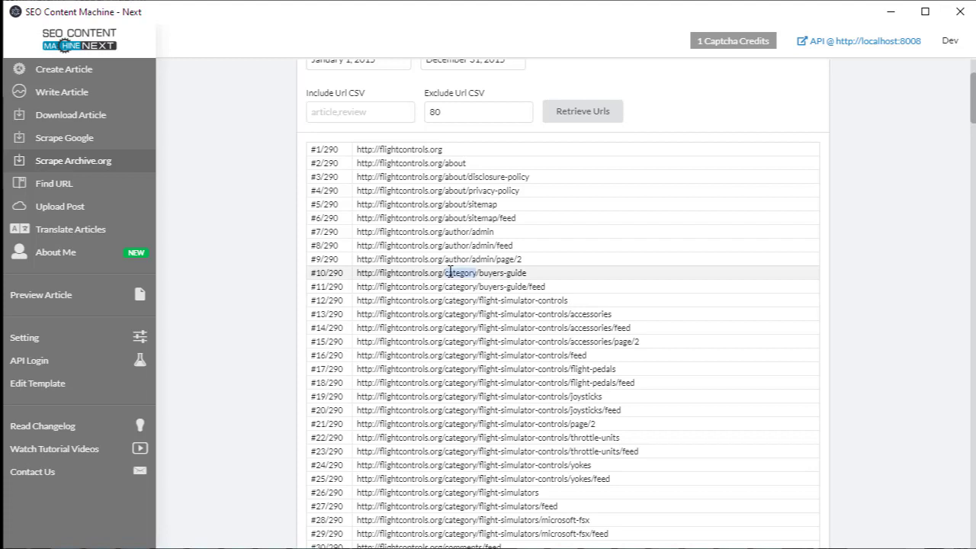
{"action": "scroll", "coordinate": [461, 274], "scroll_direction": "up", "scroll_amount": 2}
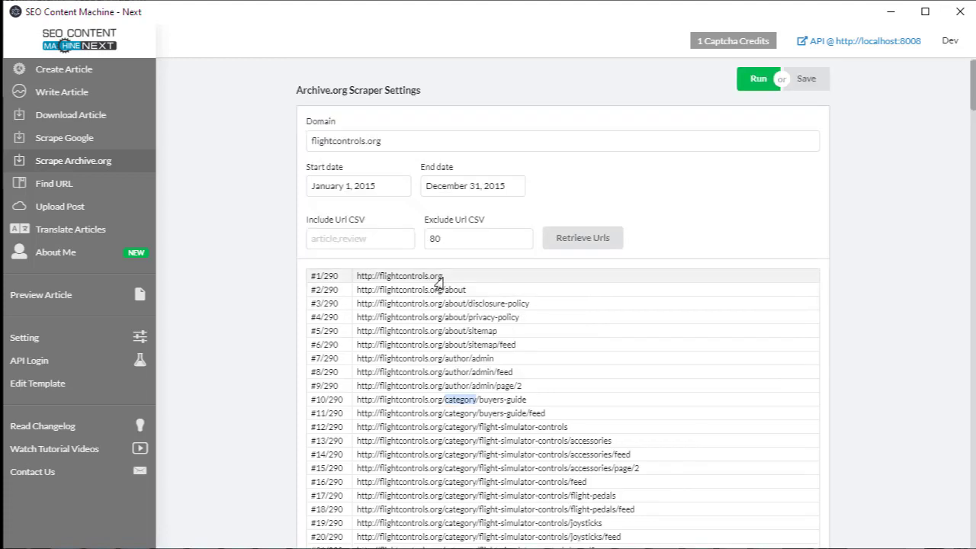
{"action": "left_click", "coordinate": [484, 242]}
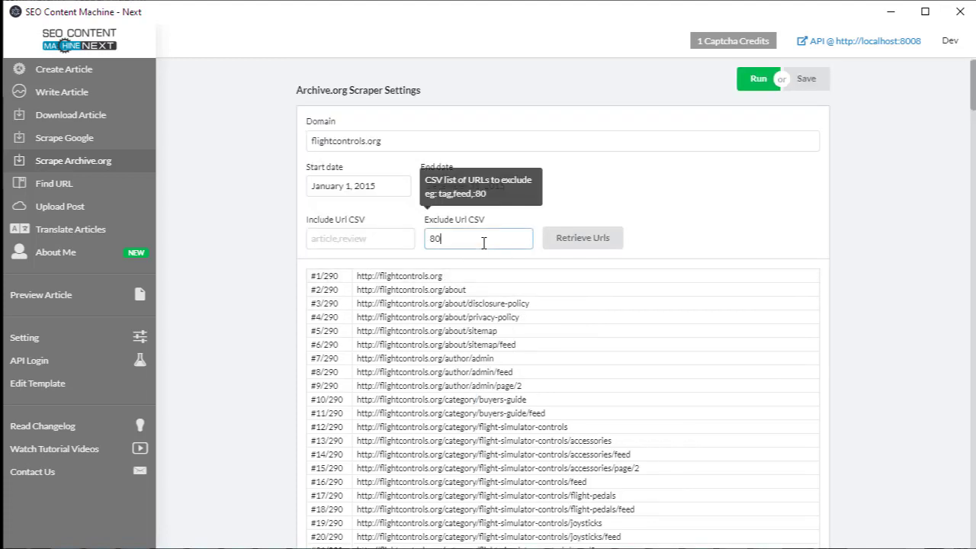
{"action": "type", "text": ","}
{"action": "key", "text": "ctrl+v"}
{"action": "left_click", "coordinate": [562, 244]}
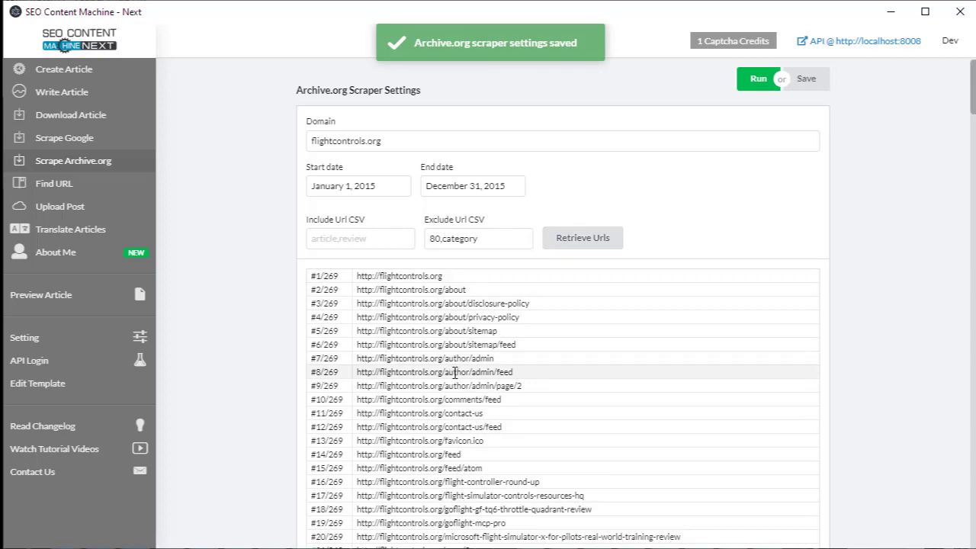
{"action": "scroll", "coordinate": [450, 405], "scroll_direction": "down", "scroll_amount": 3}
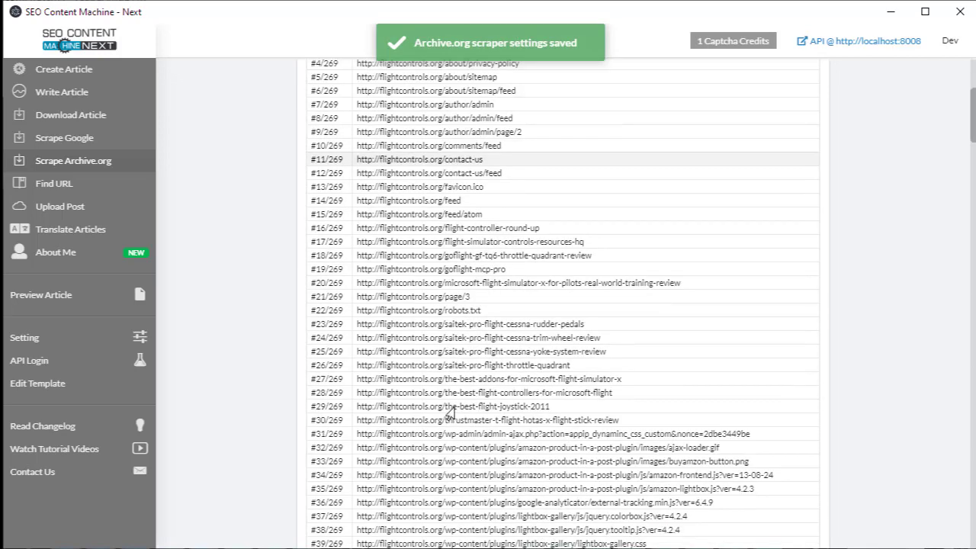
{"action": "scroll", "coordinate": [448, 412], "scroll_direction": "down", "scroll_amount": 2}
{"action": "scroll", "coordinate": [446, 364], "scroll_direction": "up", "scroll_amount": 2}
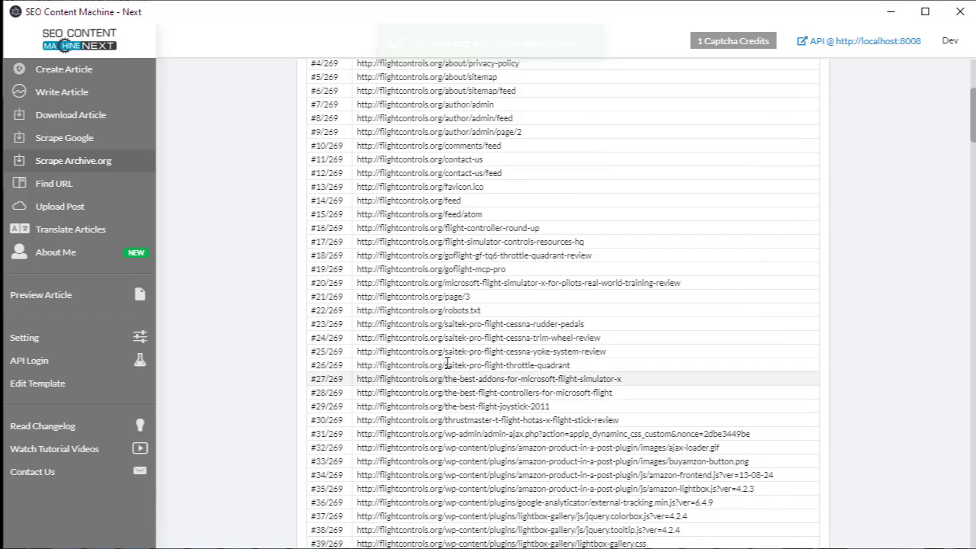
{"action": "scroll", "coordinate": [446, 365], "scroll_direction": "down", "scroll_amount": 8}
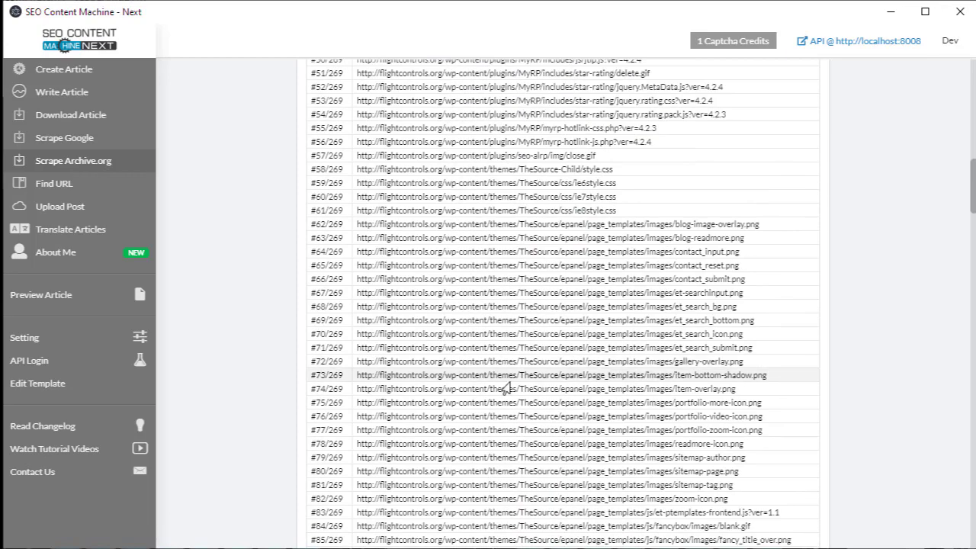
{"action": "scroll", "coordinate": [507, 389], "scroll_direction": "down", "scroll_amount": 20}
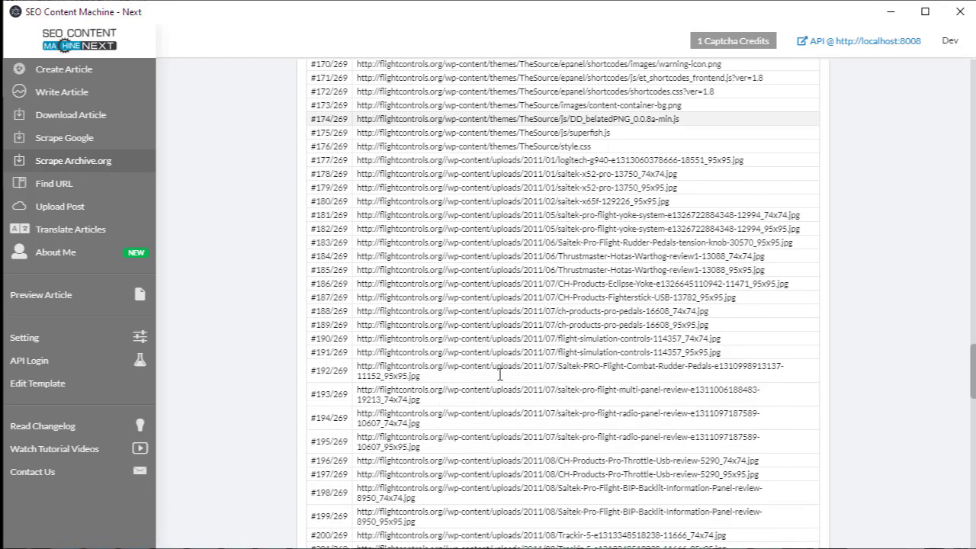
{"action": "scroll", "coordinate": [499, 397], "scroll_direction": "down", "scroll_amount": 5}
{"action": "scroll", "coordinate": [526, 396], "scroll_direction": "up", "scroll_amount": 20}
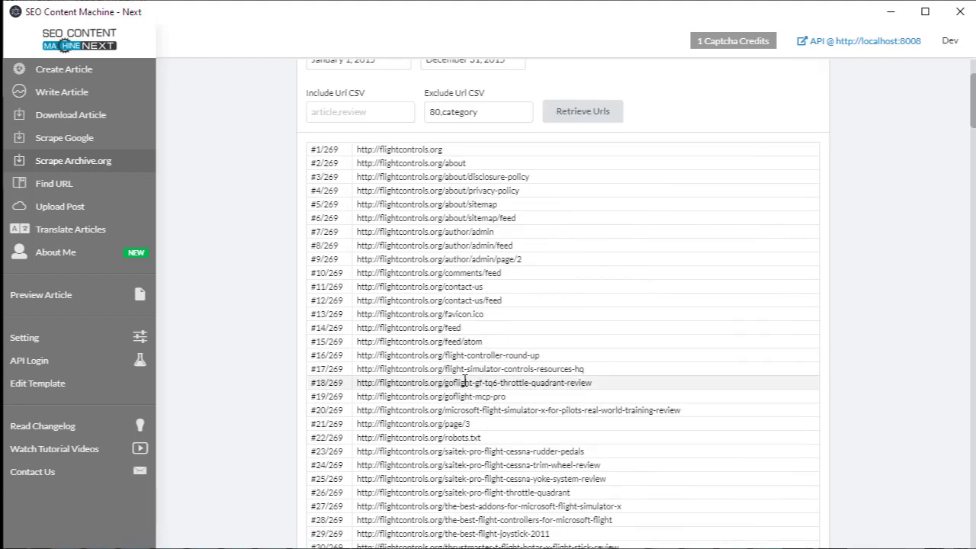
{"action": "scroll", "coordinate": [458, 450], "scroll_direction": "up", "scroll_amount": 3}
Set the Include Url filter to goflight and retrieve, leaving 3 URLs
{"action": "left_click", "coordinate": [366, 237]}
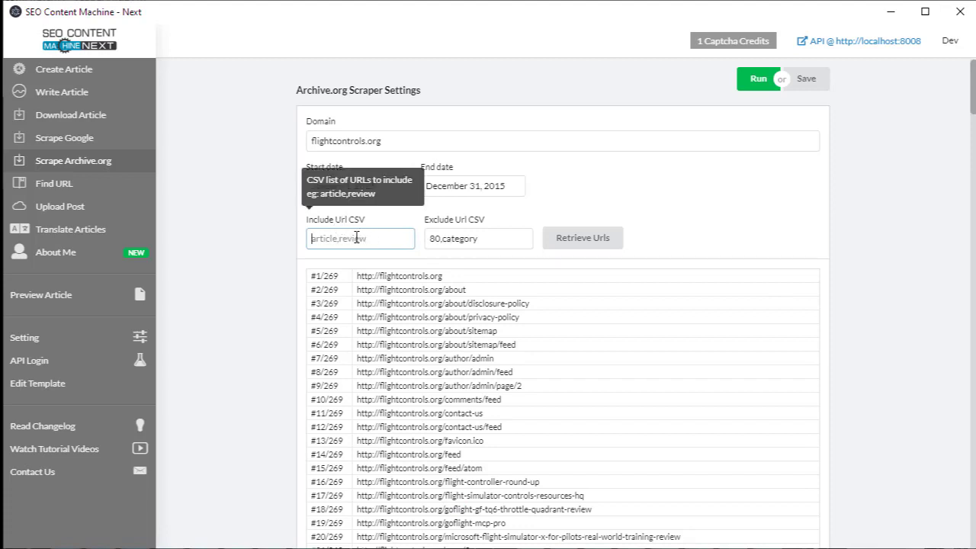
{"action": "type", "text": "a"}
{"action": "left_click", "coordinate": [581, 242]}
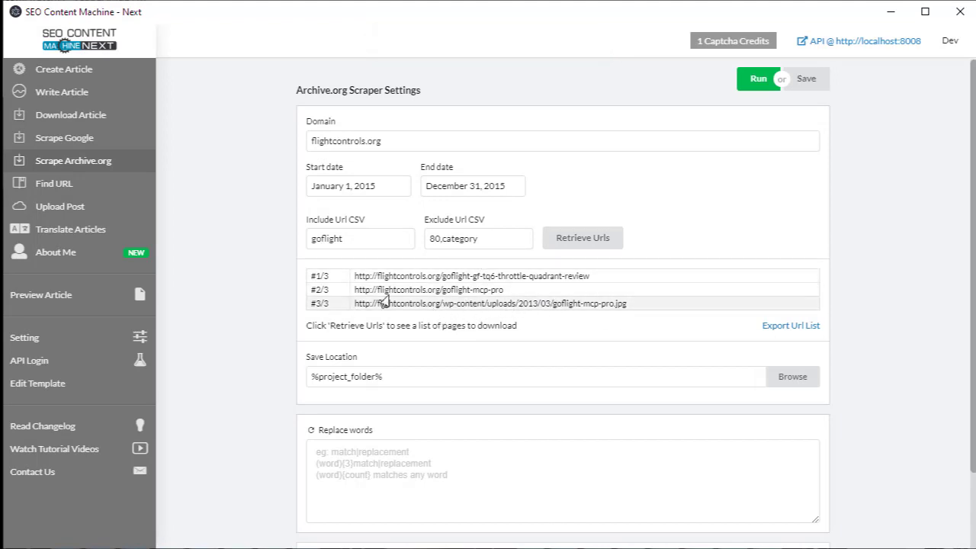
{"action": "scroll", "coordinate": [402, 308], "scroll_direction": "down", "scroll_amount": 2}
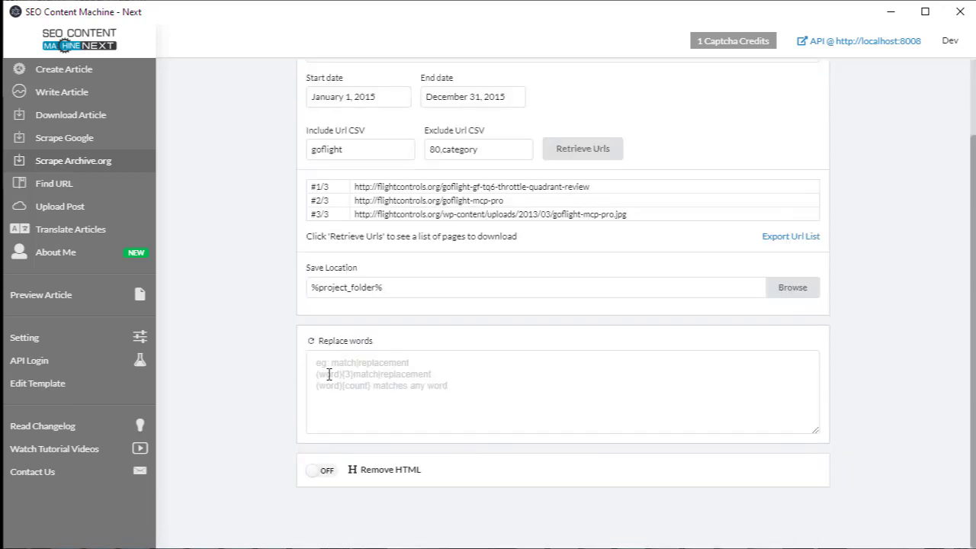
{"action": "left_click", "coordinate": [374, 372]}
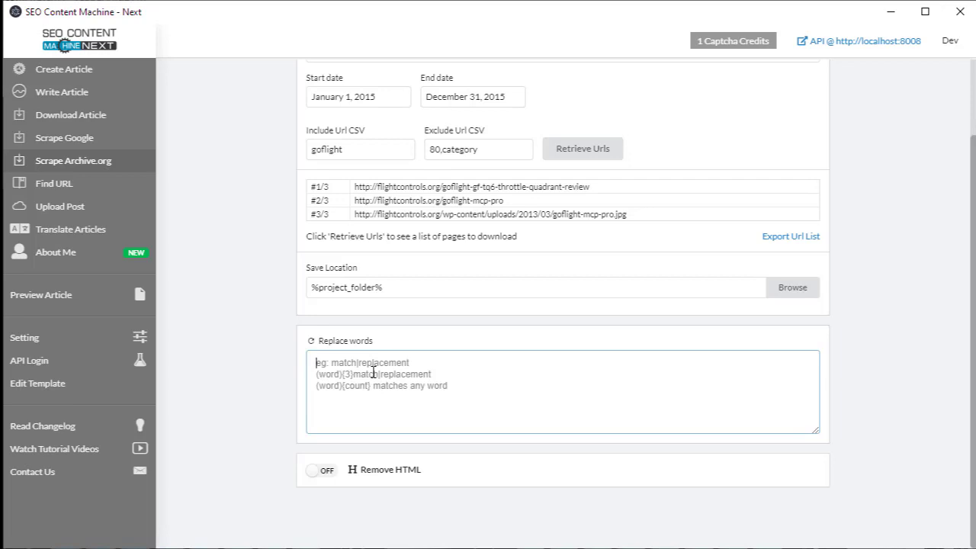
{"action": "left_click", "coordinate": [312, 471]}
{"action": "scroll", "coordinate": [313, 472], "scroll_direction": "down", "scroll_amount": 1}
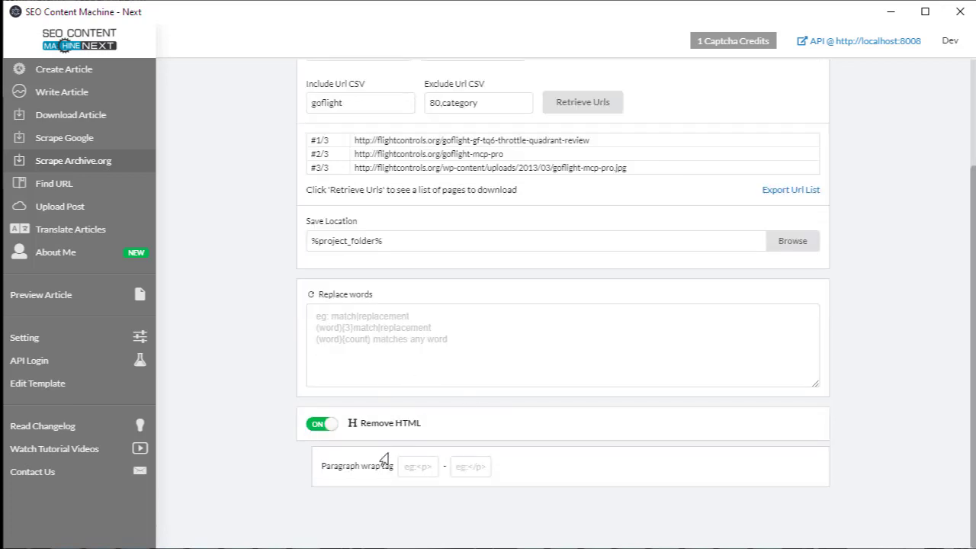
{"action": "left_click", "coordinate": [423, 459]}
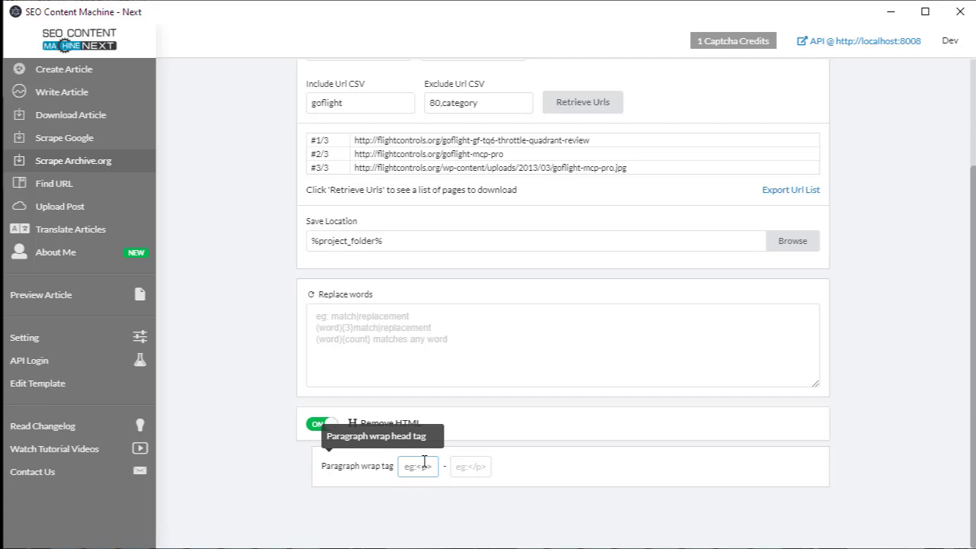
{"action": "left_click", "coordinate": [310, 432]}
{"action": "left_click", "coordinate": [390, 383]}
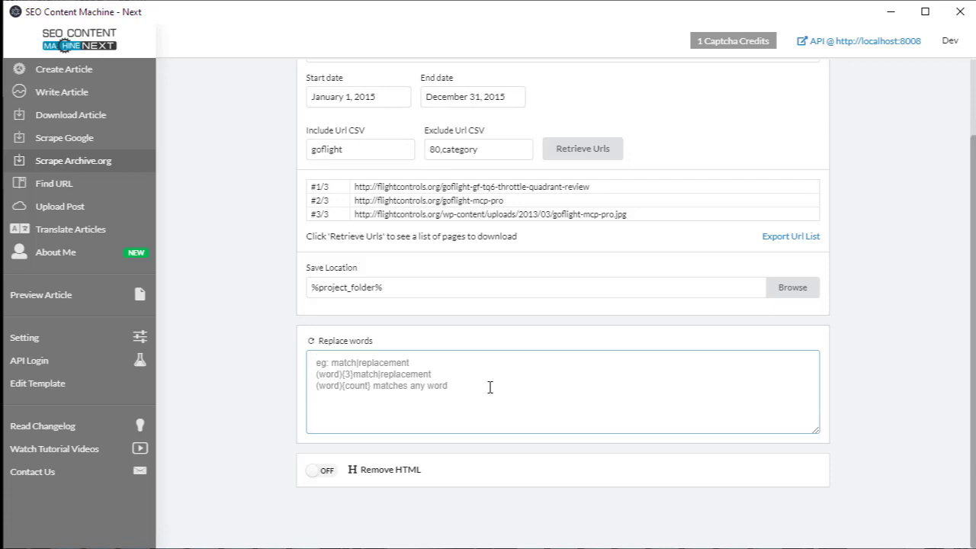
{"action": "scroll", "coordinate": [526, 392], "scroll_direction": "up", "scroll_amount": 2}
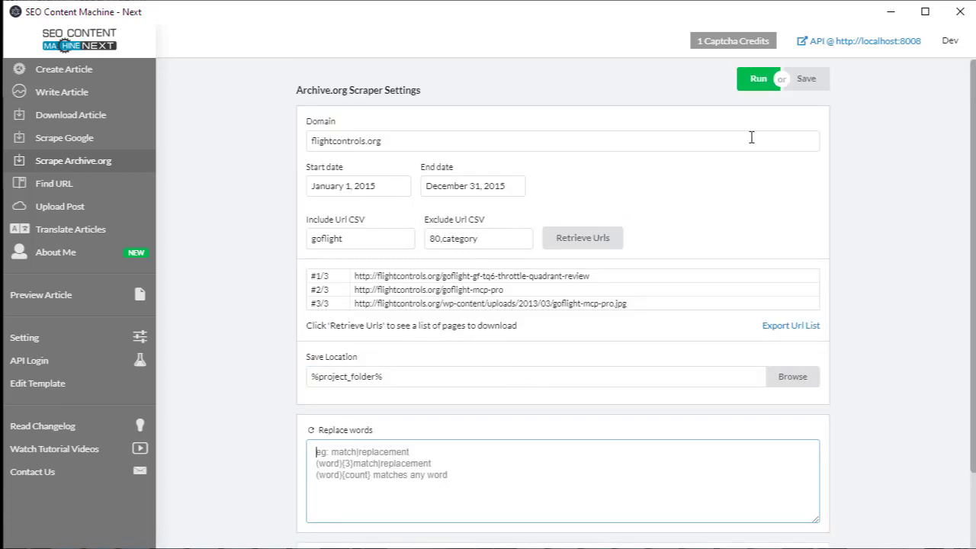
Run the flightcontrols.org task and watch its log until it reports Finished
{"action": "left_click", "coordinate": [760, 86]}
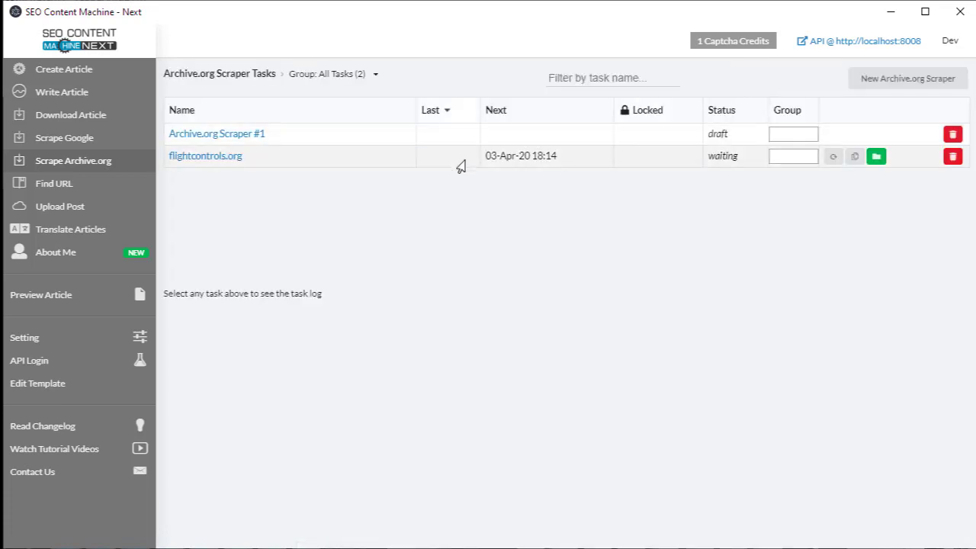
{"action": "left_click", "coordinate": [460, 163]}
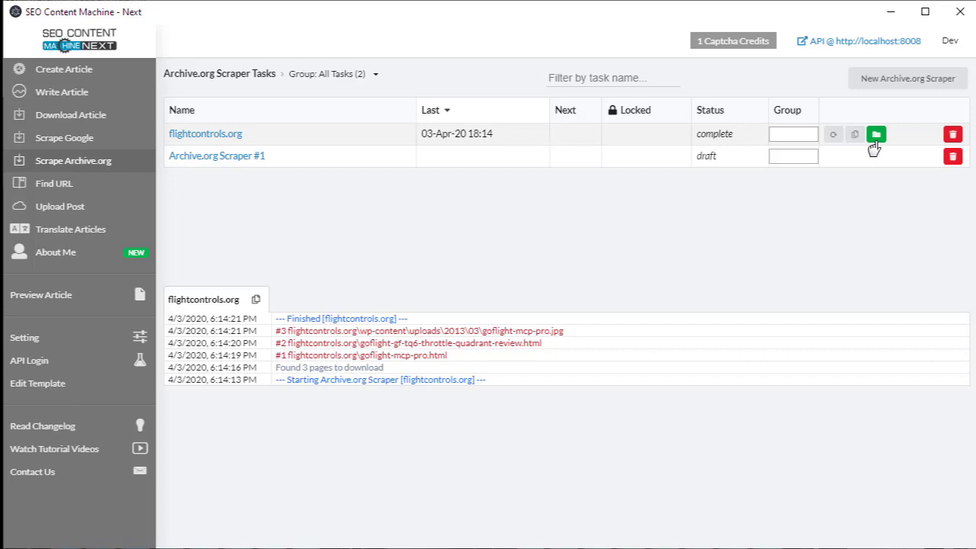
Open the task's output folder and go into its flightcontrols.org cache subfolder
{"action": "left_click", "coordinate": [875, 137]}
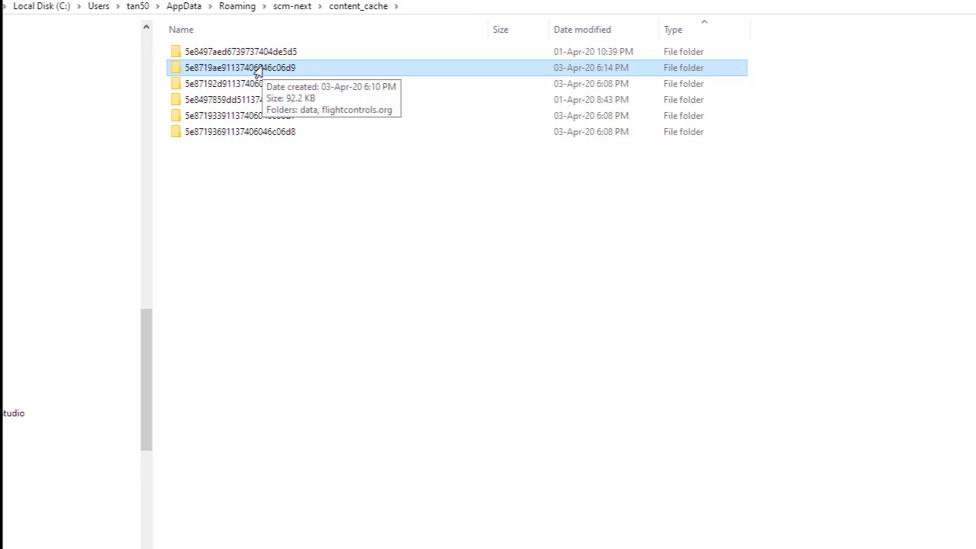
{"action": "double_click", "coordinate": [258, 69]}
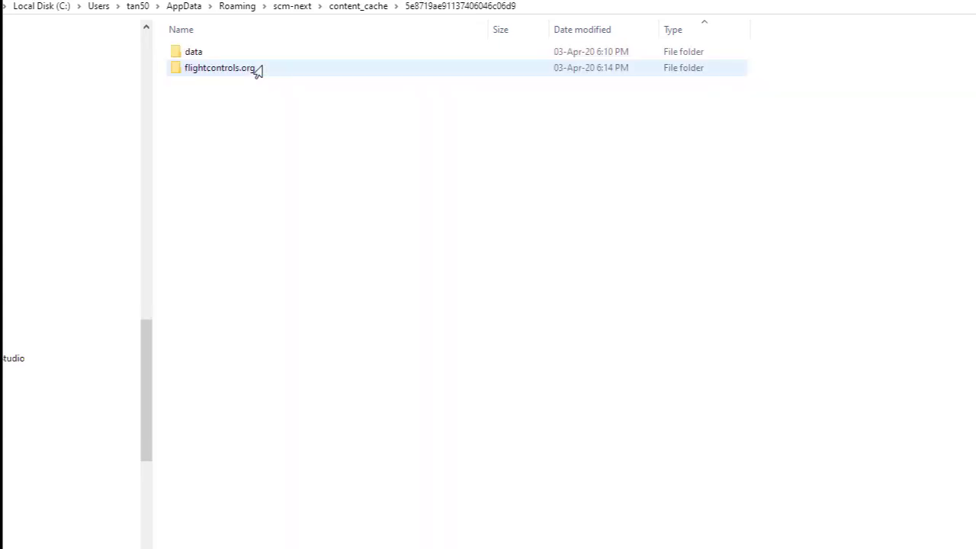
{"action": "left_click", "coordinate": [227, 72]}
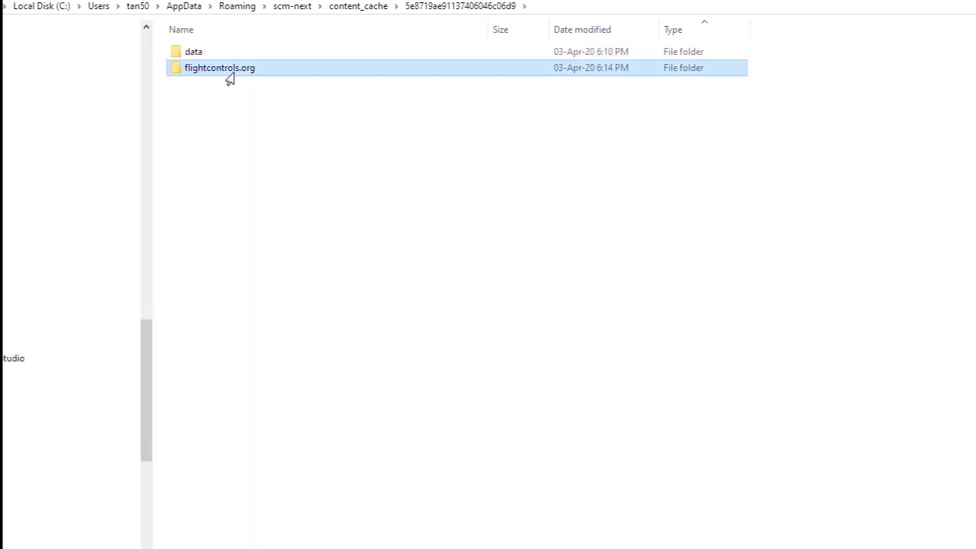
{"action": "double_click", "coordinate": [227, 74]}
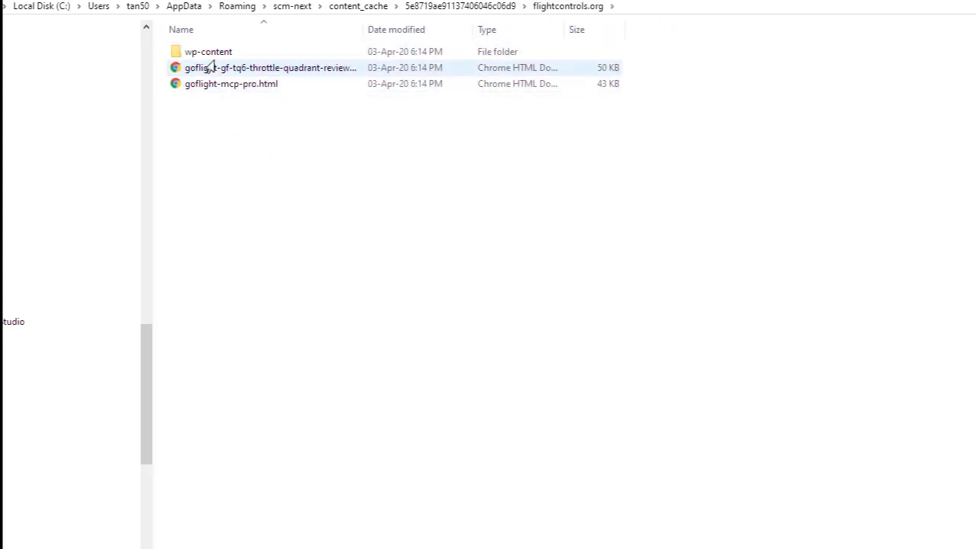